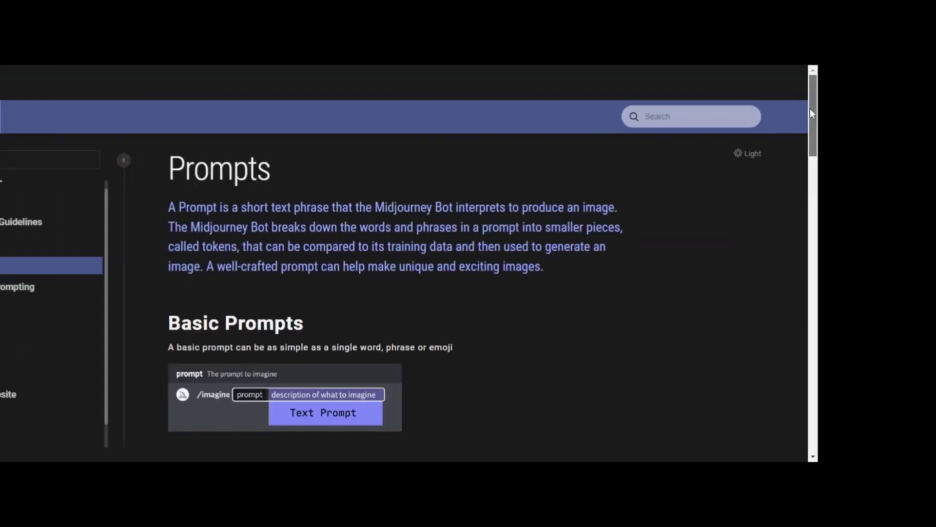
- Scroll down the Midjourney Prompts page through Basic Prompts and the Prompting Tip
{"action": "scroll", "coordinate": [812, 113], "scroll_direction": "down", "scroll_amount": 2}
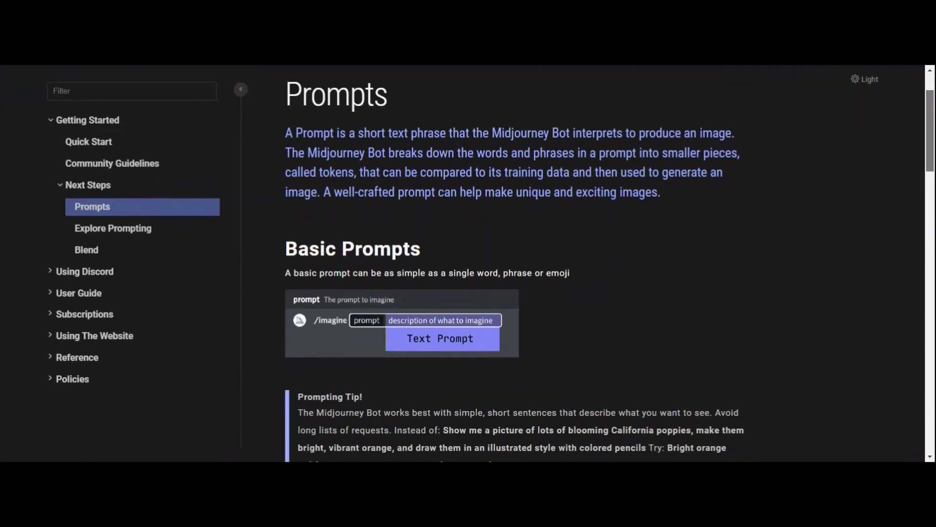
{"action": "scroll", "coordinate": [609, 261], "scroll_direction": "down", "scroll_amount": 1}
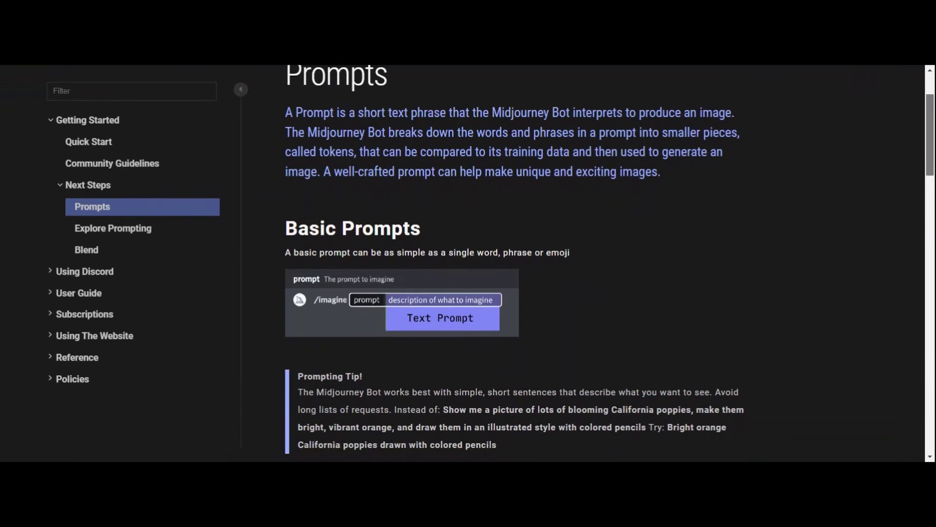
{"action": "scroll", "coordinate": [604, 263], "scroll_direction": "down", "scroll_amount": 1}
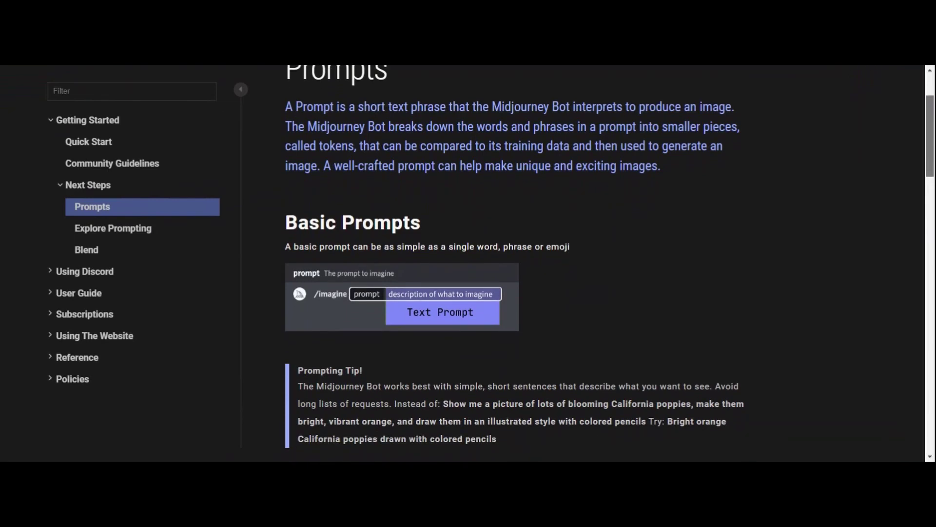
{"action": "scroll", "coordinate": [609, 262], "scroll_direction": "down", "scroll_amount": 1}
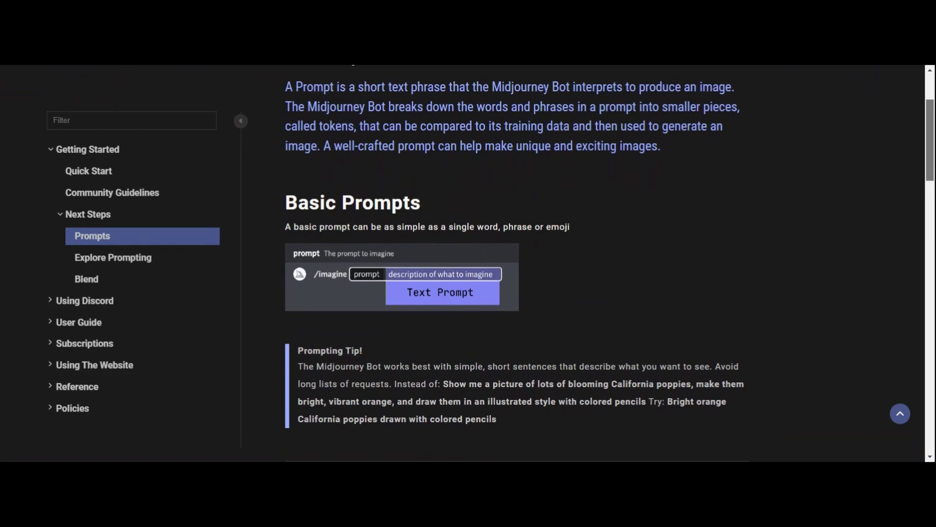
{"action": "scroll", "coordinate": [609, 264], "scroll_direction": "down", "scroll_amount": 1}
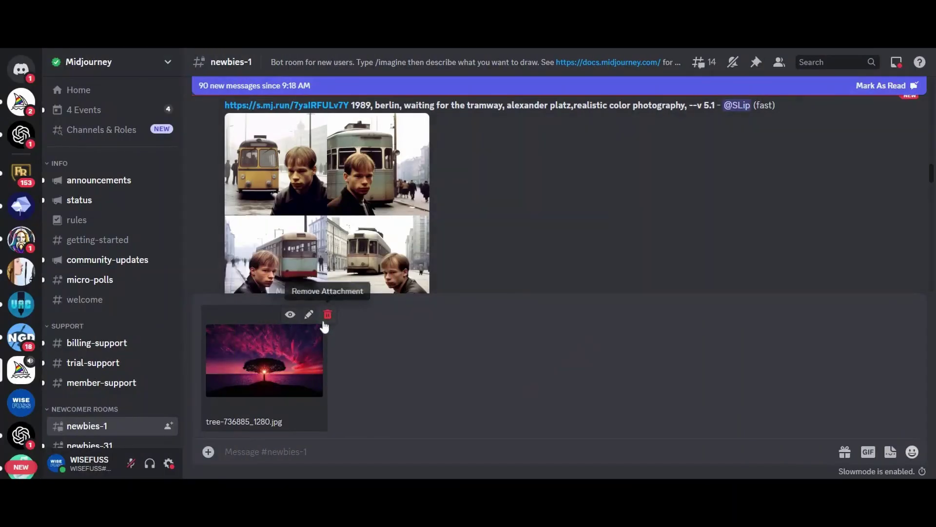
- Remove the tree-736885_1280.jpg attachment, upload the beach football boy photo, then remove it too
{"action": "left_click", "coordinate": [328, 314]}
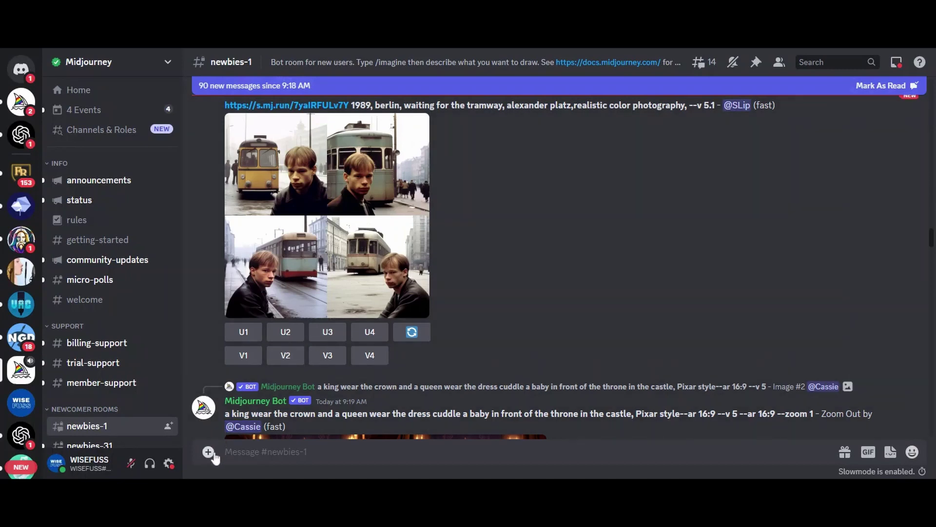
{"action": "left_click", "coordinate": [209, 452]}
{"action": "left_click", "coordinate": [232, 379]}
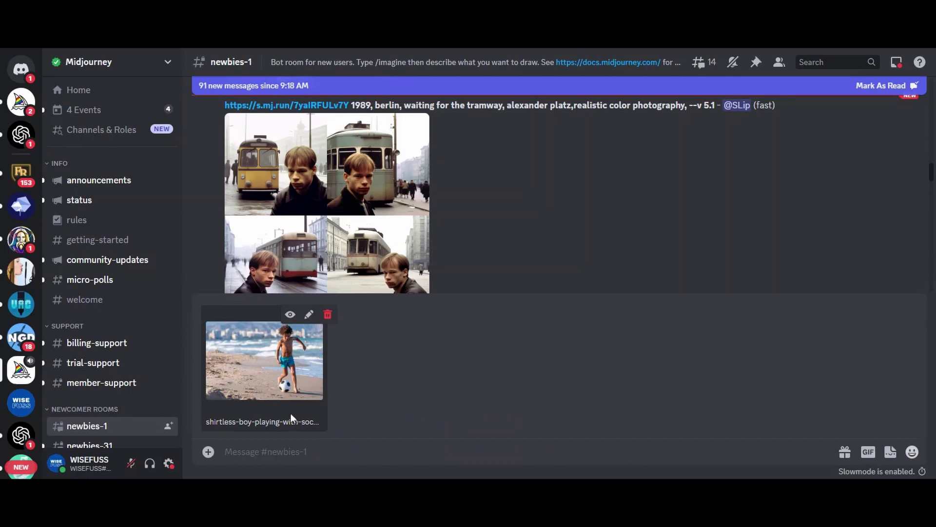
{"action": "left_click", "coordinate": [328, 314]}
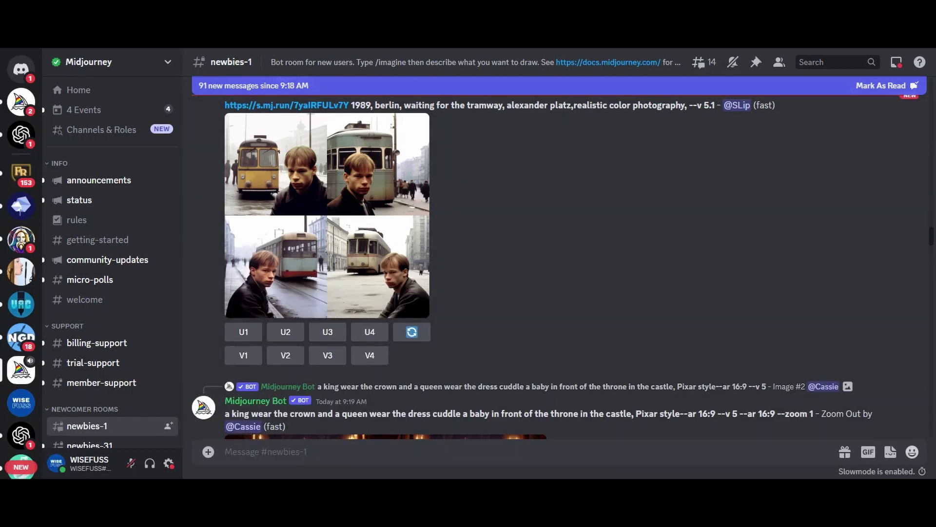
- Start an /imagine prompt with the pasted uploaded-image link followed by a comma
{"action": "type", "text": "/imagine"}
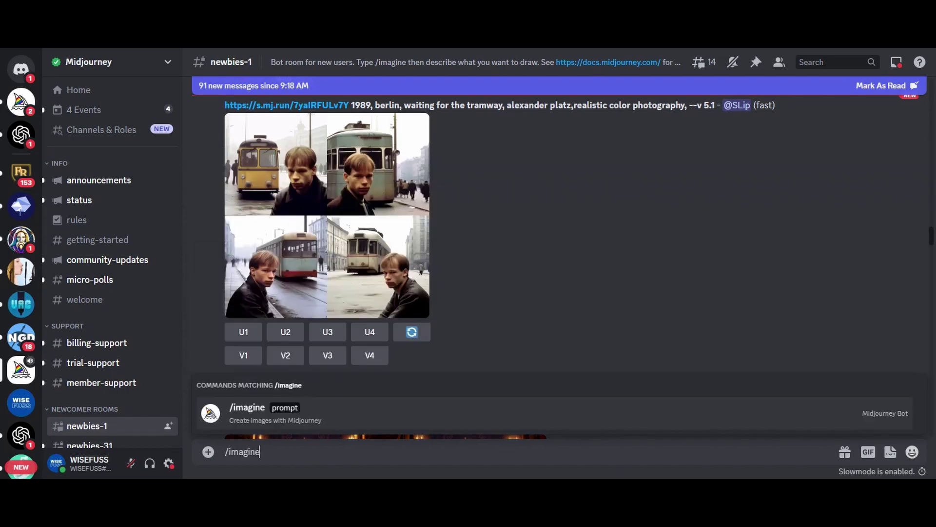
{"action": "left_click", "coordinate": [306, 420]}
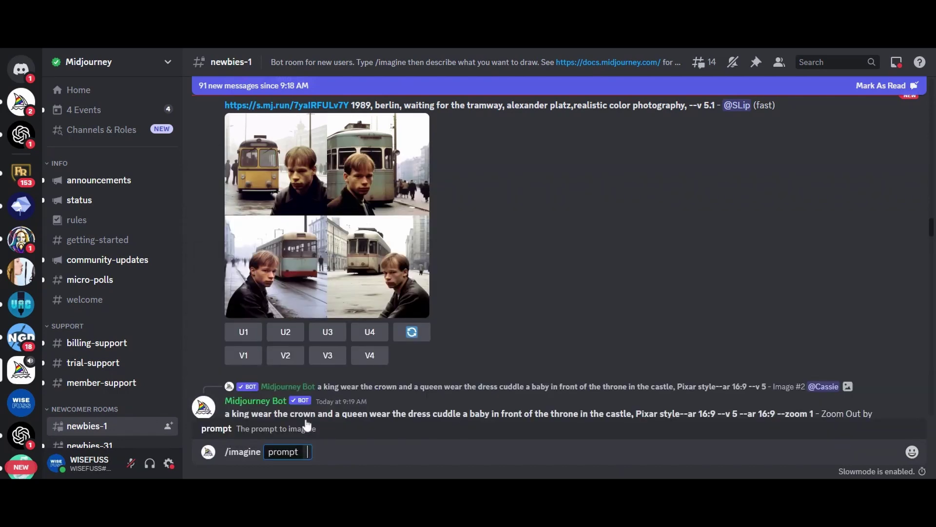
{"action": "type", "text": "blob:https://discord.com/5c1825cd-cdf3-4fc5-b088-ed88eb7067fe"}
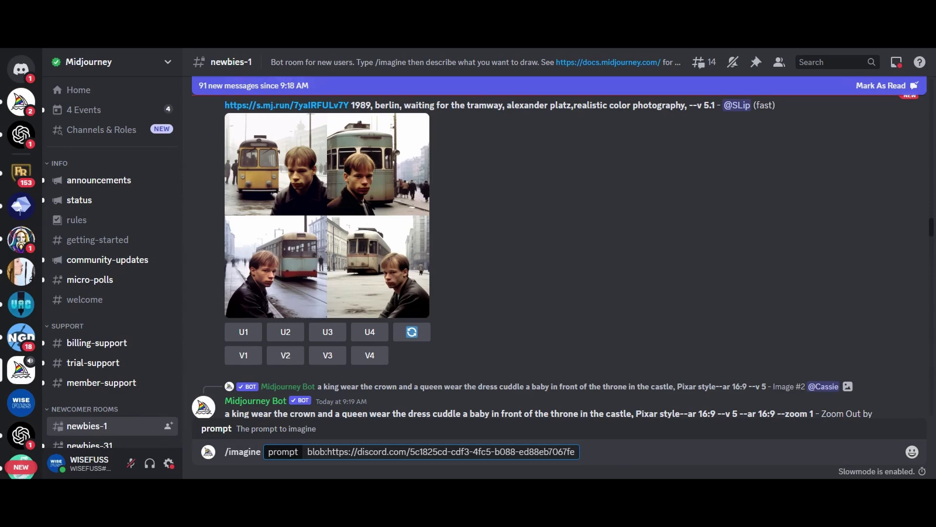
{"action": "type", "text": ","}
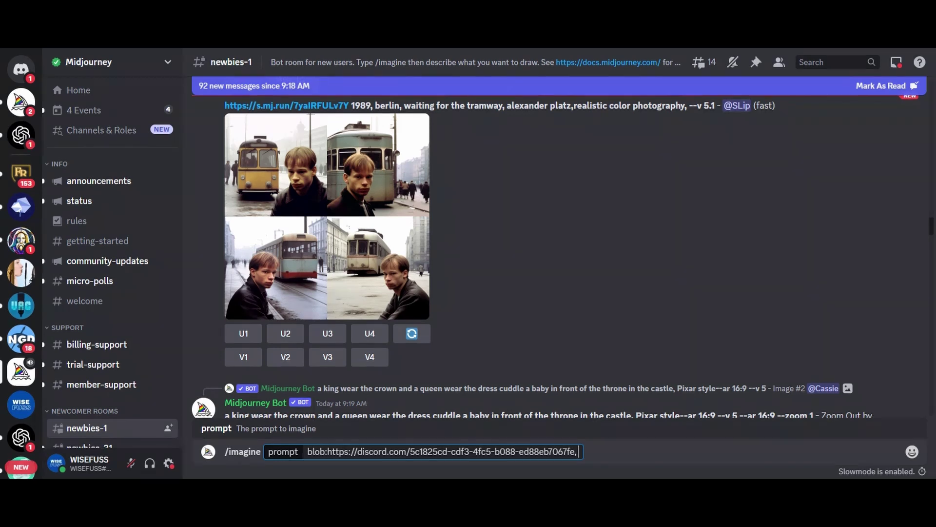
- Paste the photo-realistic boy-playing description after the link and set the image weight to --iw 2
{"action": "type", "text": "a boy playing game with depth of field, a 35mm lens, natural lighting, uplight, natural features, and a photo-realistic style."}
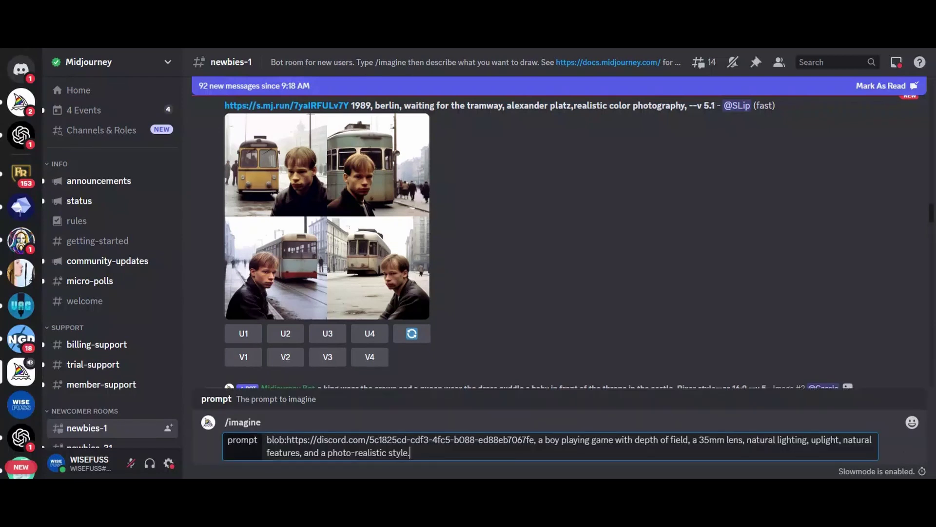
{"action": "key", "text": "BackSpace"}
{"action": "type", "text": ","}
{"action": "type", "text": " --"}
{"action": "type", "text": "iw"}
{"action": "type", "text": " 0.5"}
{"action": "key", "text": "BackSpace"}
{"action": "key", "text": "BackSpace"}
{"action": "key", "text": "BackSpace"}
{"action": "type", "text": "1"}
{"action": "key", "text": "BackSpace"}
{"action": "type", "text": "2"}
- Append --ar16:9 and submit the prompt to Midjourney Bot
{"action": "key", "text": "shift+Left"}
{"action": "key", "text": "shift+Left"}
{"action": "key", "text": "shift+Left"}
{"action": "key", "text": "shift+Left"}
{"action": "key", "text": "shift+Left"}
{"action": "key", "text": "Right"}
{"action": "type", "text": ", --ar16:9"}
{"action": "key", "text": "Return"}
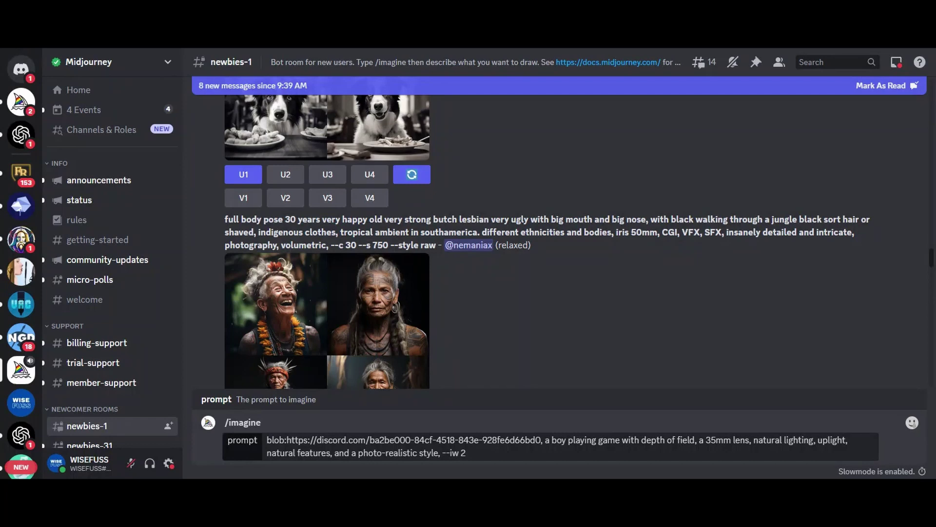
- Select the entire imagine command text in the message box
{"action": "key", "text": "ctrl+shift+Left"}
{"action": "key", "text": "ctrl+shift+Left"}
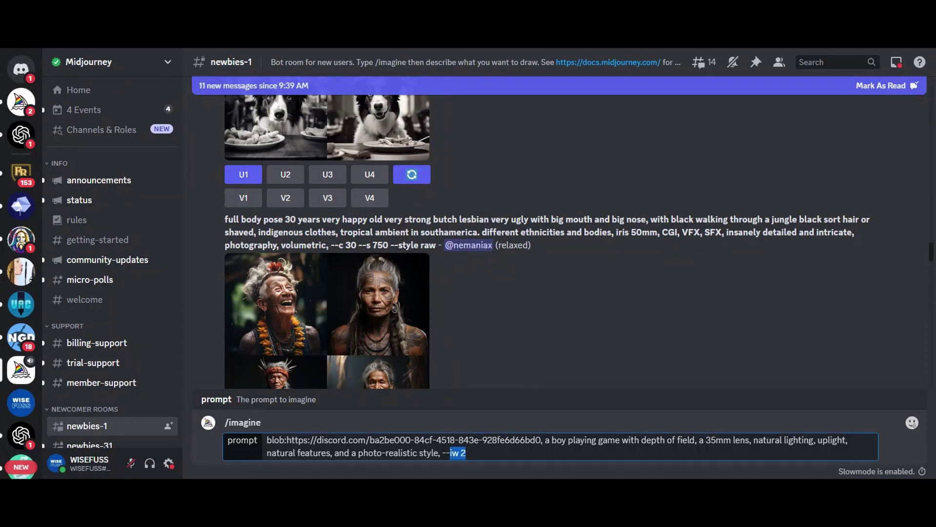
{"action": "left_click", "coordinate": [468, 453]}
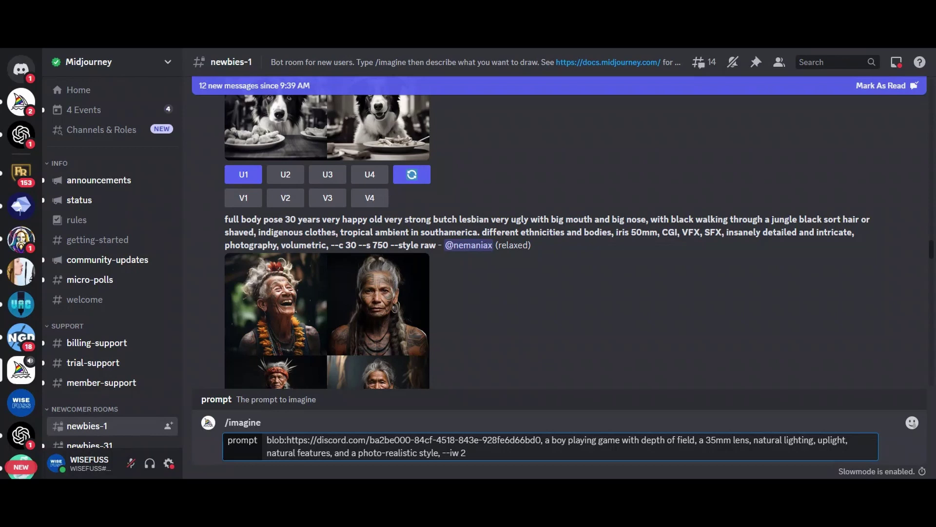
{"action": "key", "text": "ctrl+a"}
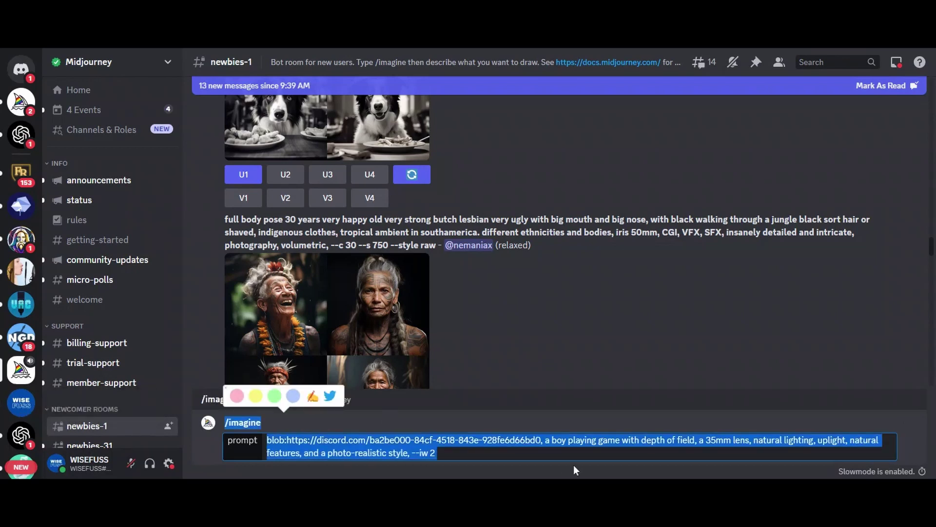
- Clear the old prompt and enlarge the boy-playing image grid to preview it
{"action": "key", "text": "BackSpace"}
{"action": "left_click_drag", "start_coordinate": [932, 278], "coordinate": [932, 270]}
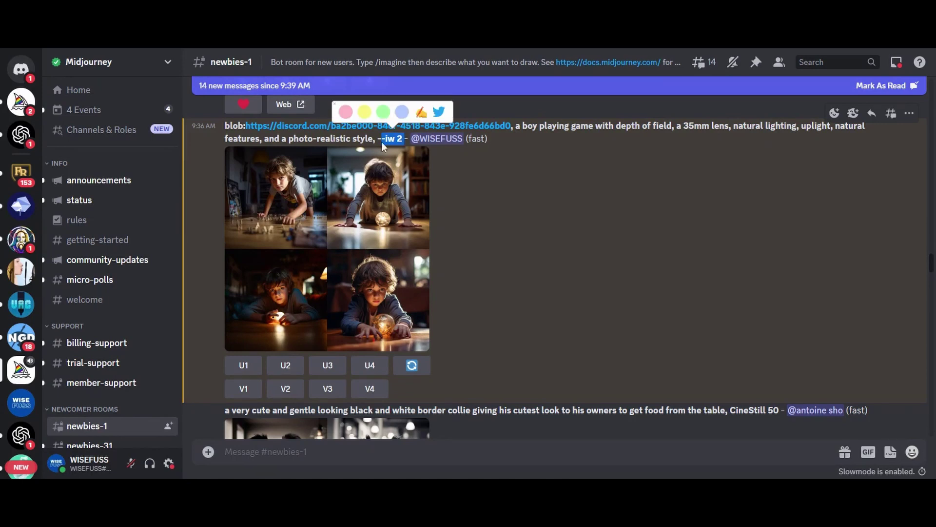
{"action": "left_click", "coordinate": [305, 202]}
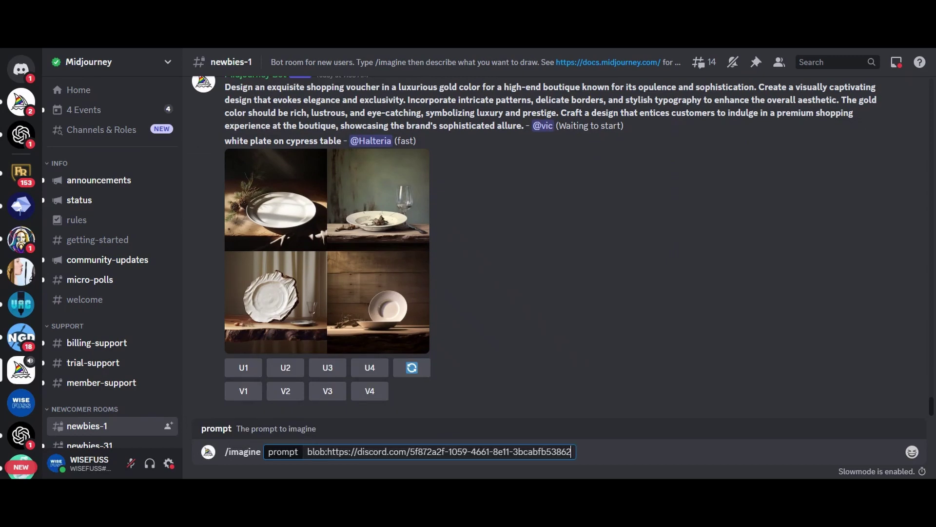
- Submit the image-link prompt 'and girl standing on a road' and enlarge its grid
{"action": "type", "text": "and girl standing on a road"}
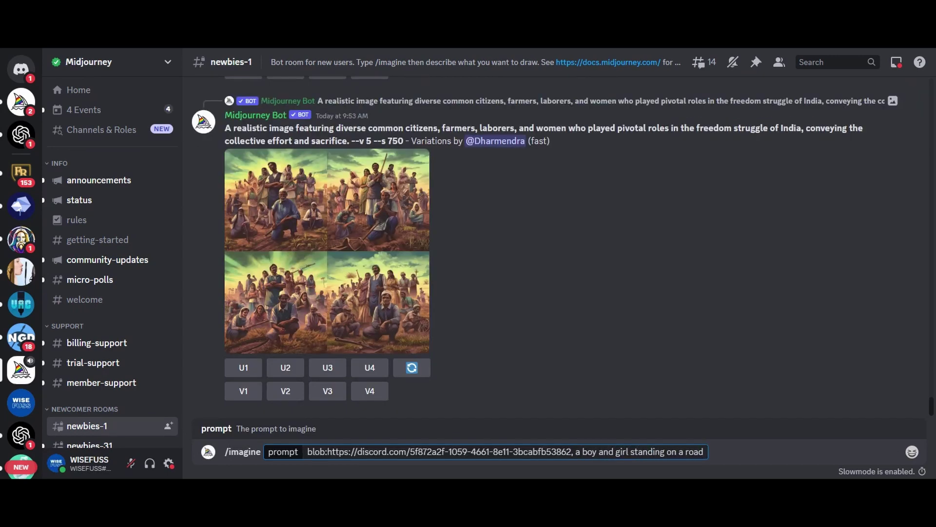
{"action": "key", "text": "Return"}
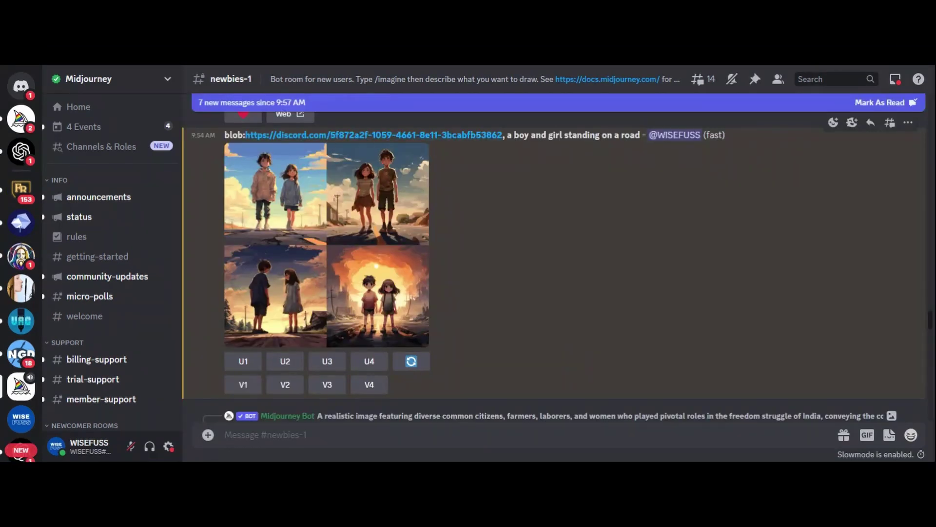
{"action": "left_click", "coordinate": [319, 220]}
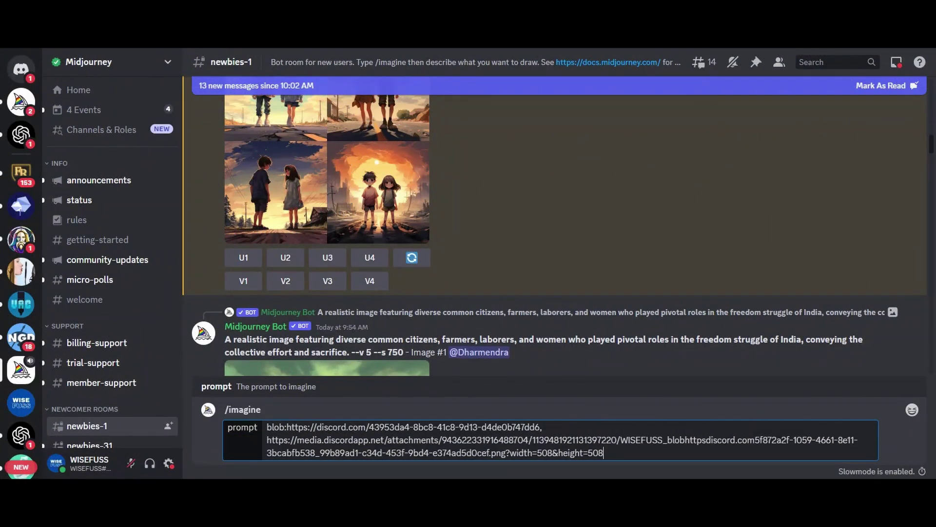
- Submit two blends pairing the blob link with other image URLs, the second with the Luna image
{"action": "key", "text": "Return"}
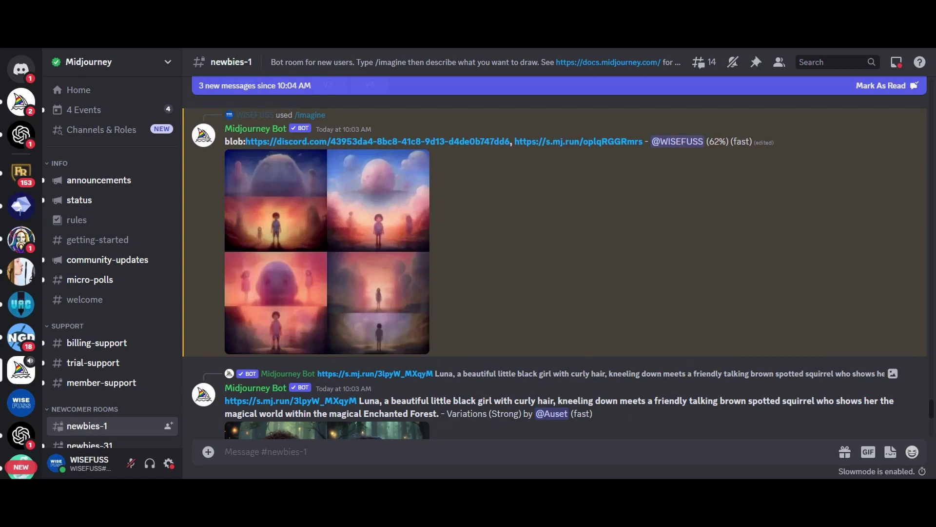
{"action": "scroll", "coordinate": [912, 394], "scroll_direction": "down", "scroll_amount": 15}
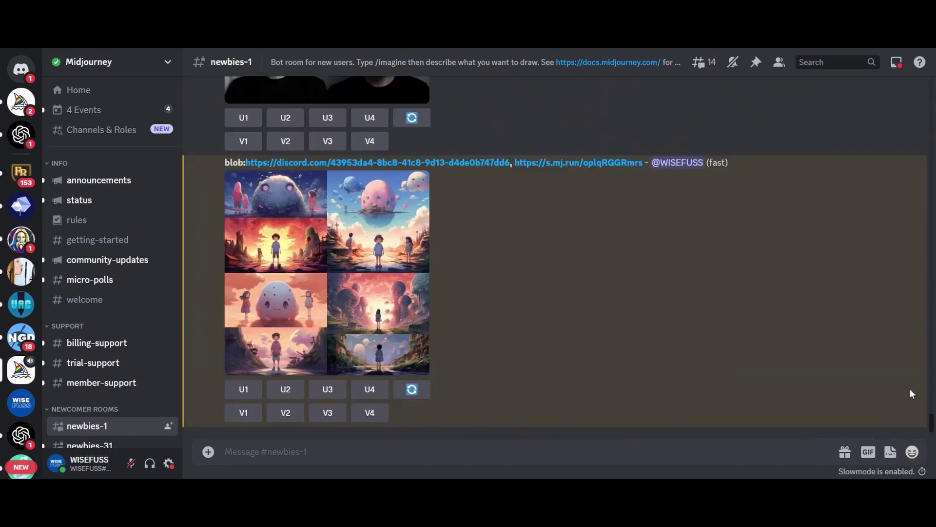
{"action": "left_click", "coordinate": [404, 200]}
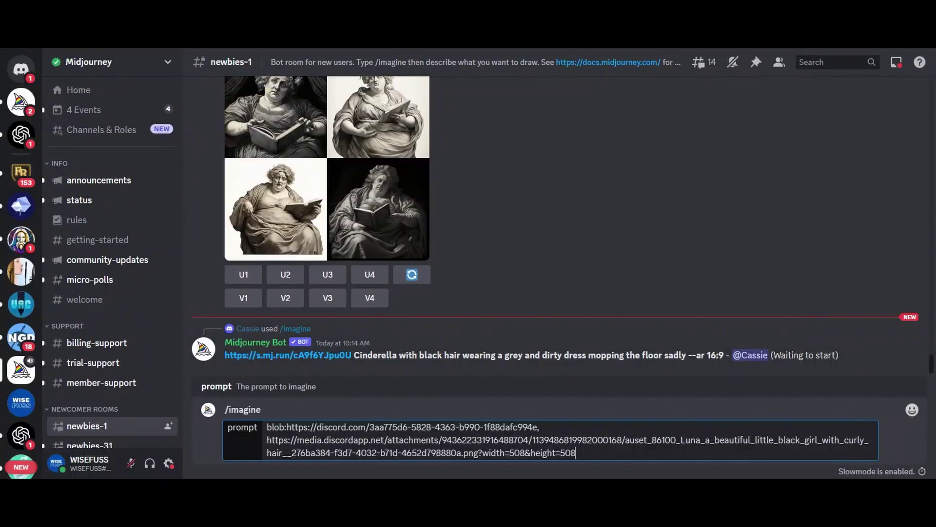
{"action": "key", "text": "Return"}
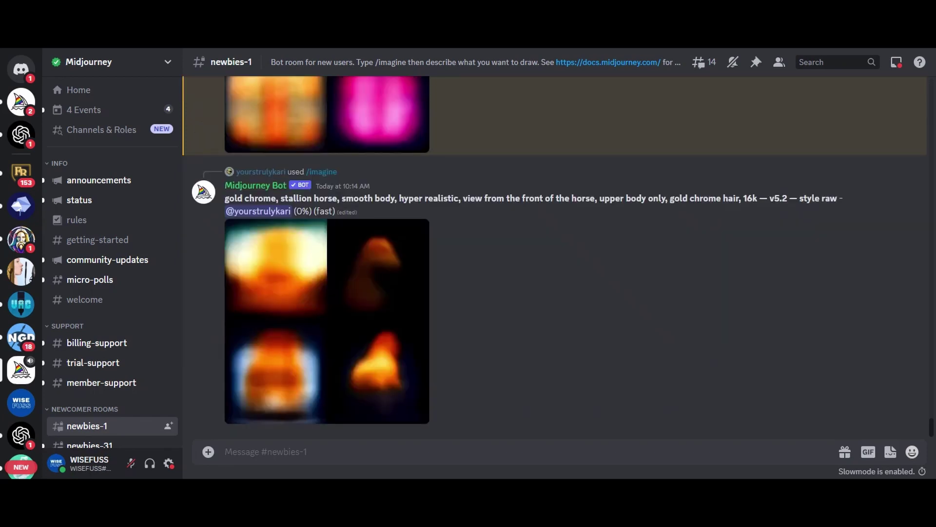
- Locate the finished Luna blend of the curly-haired girl and enlarge its four-image grid
{"action": "scroll", "coordinate": [931, 195], "scroll_direction": "up", "scroll_amount": 5}
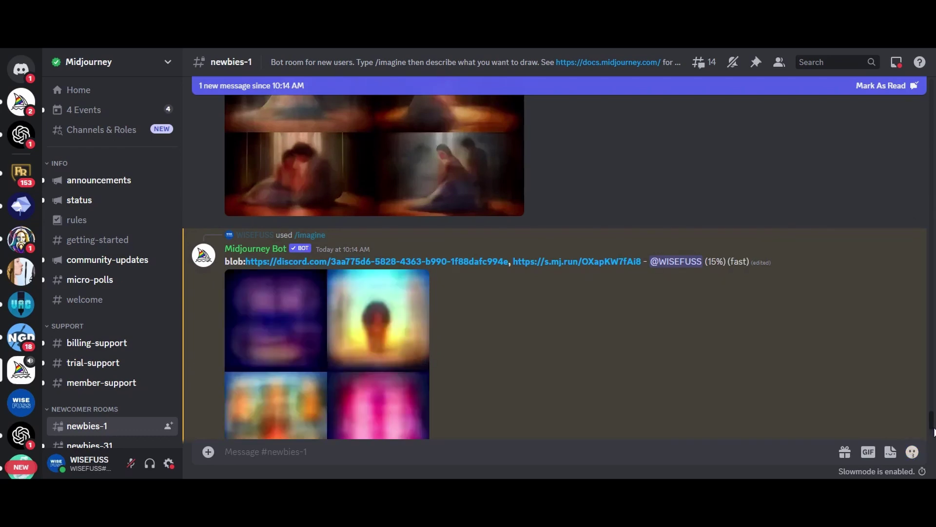
{"action": "scroll", "coordinate": [933, 430], "scroll_direction": "down", "scroll_amount": 2}
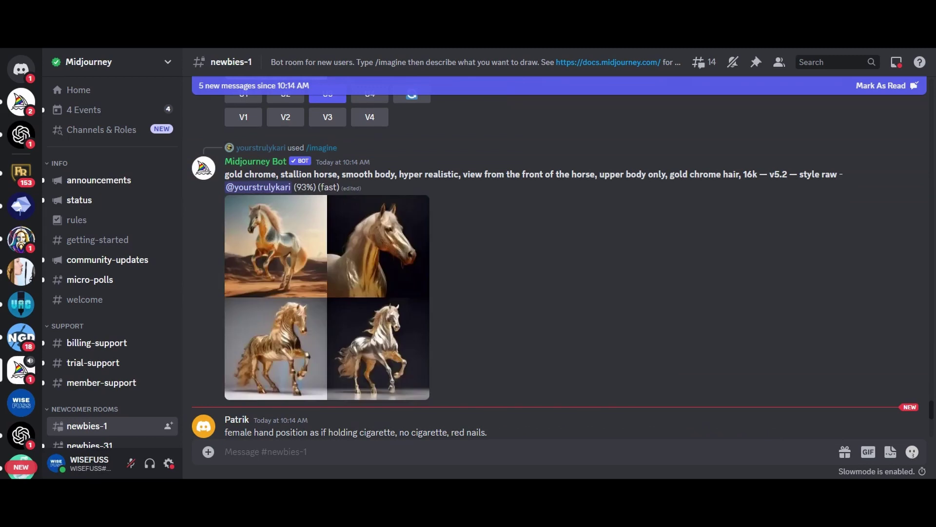
{"action": "scroll", "coordinate": [933, 371], "scroll_direction": "up", "scroll_amount": 5}
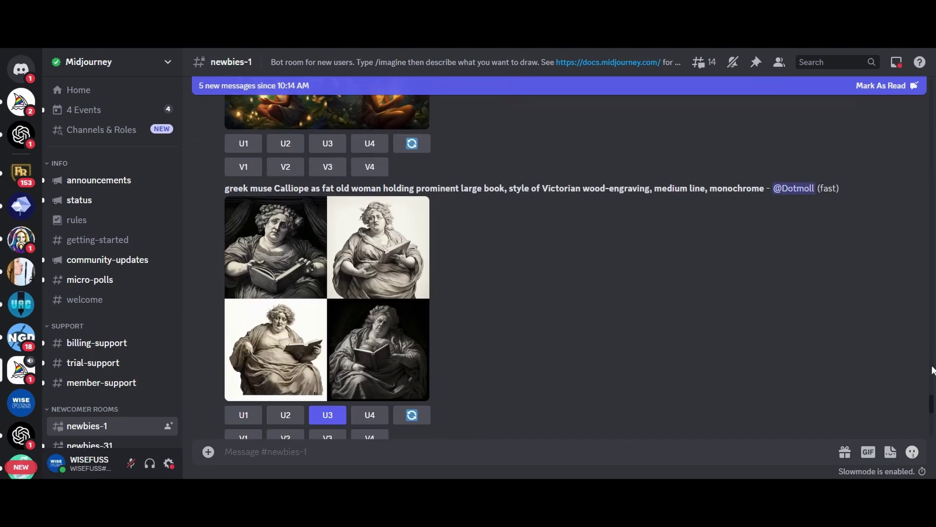
{"action": "scroll", "coordinate": [933, 371], "scroll_direction": "up", "scroll_amount": 5}
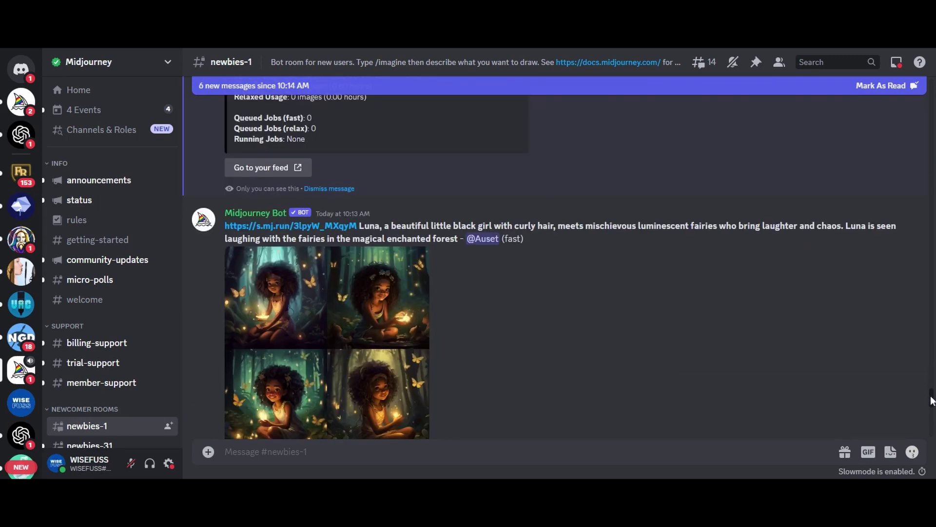
{"action": "scroll", "coordinate": [933, 412], "scroll_direction": "down", "scroll_amount": 5}
{"action": "left_click_drag", "start_coordinate": [932, 413], "coordinate": [933, 432]}
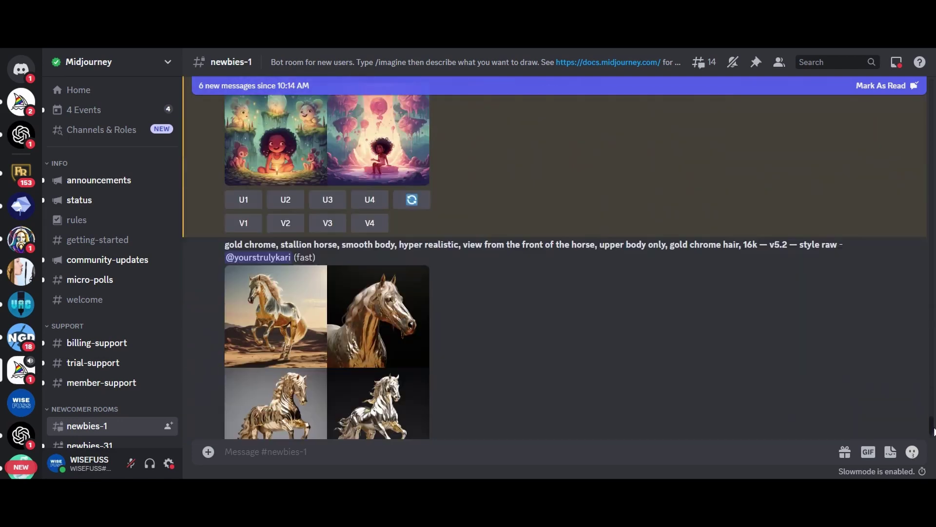
{"action": "left_click", "coordinate": [339, 131]}
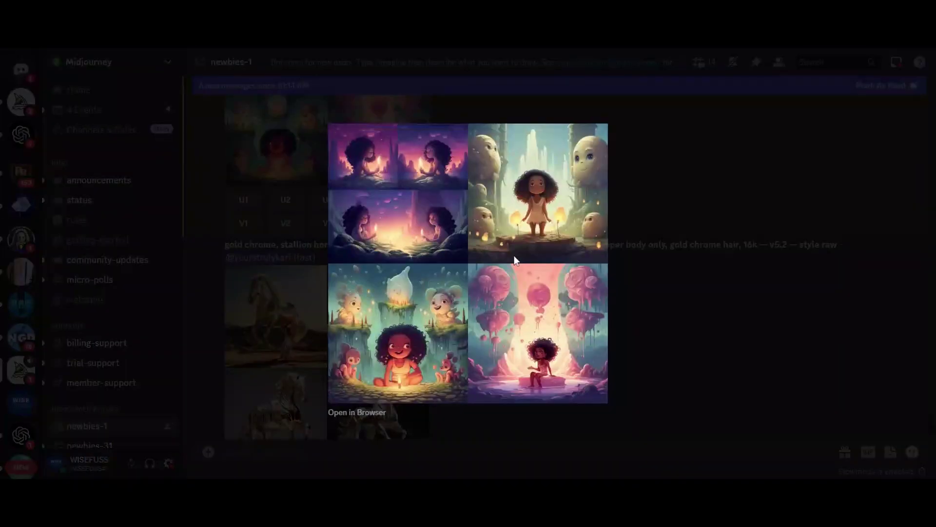